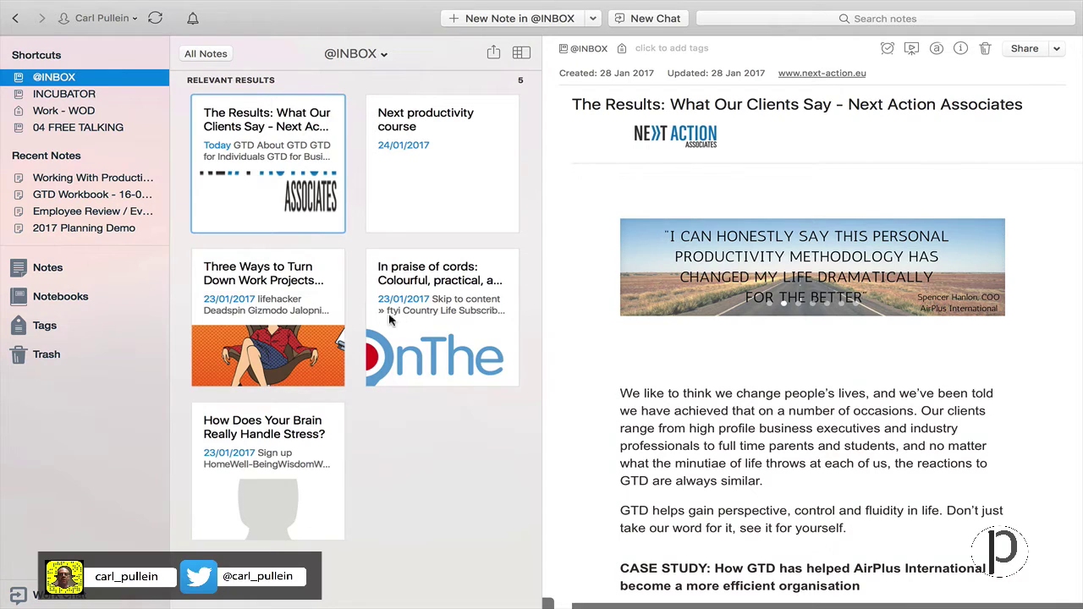
scroll(333, 395, down, 2)
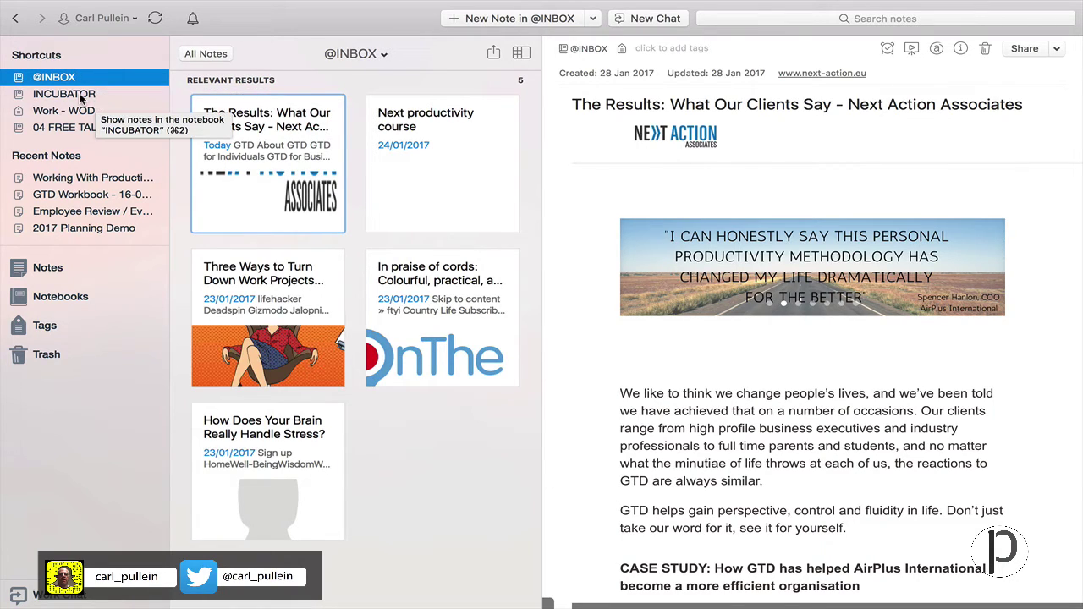
Step: Open INCUBATOR and view its video ideas, YT schedule, TV series and Todoist notes
click(78, 94)
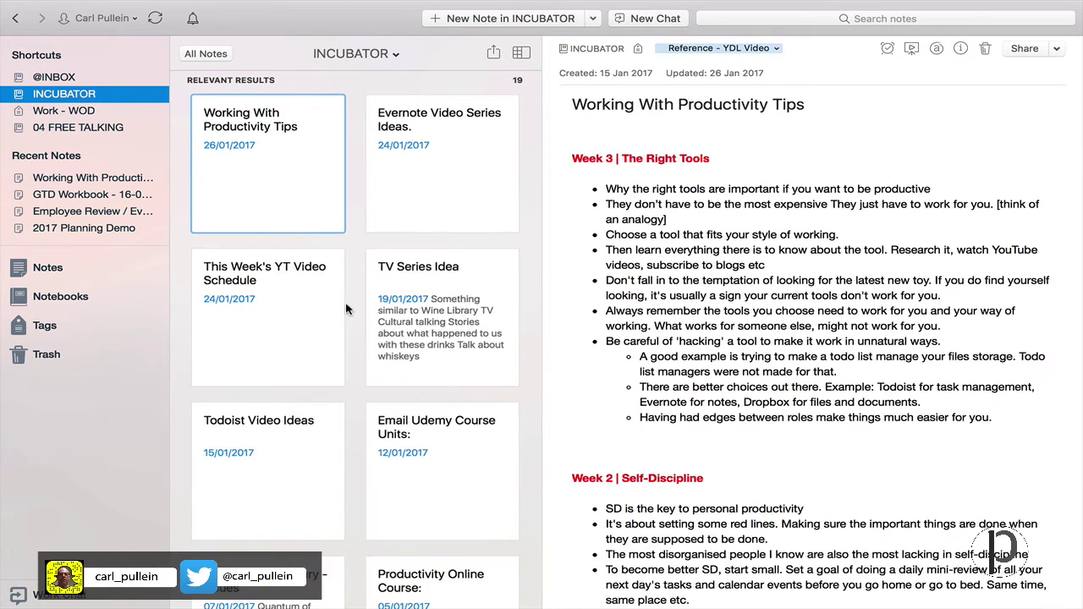
scroll(349, 313, down, 3)
scroll(349, 313, down, 5)
scroll(348, 313, up, 8)
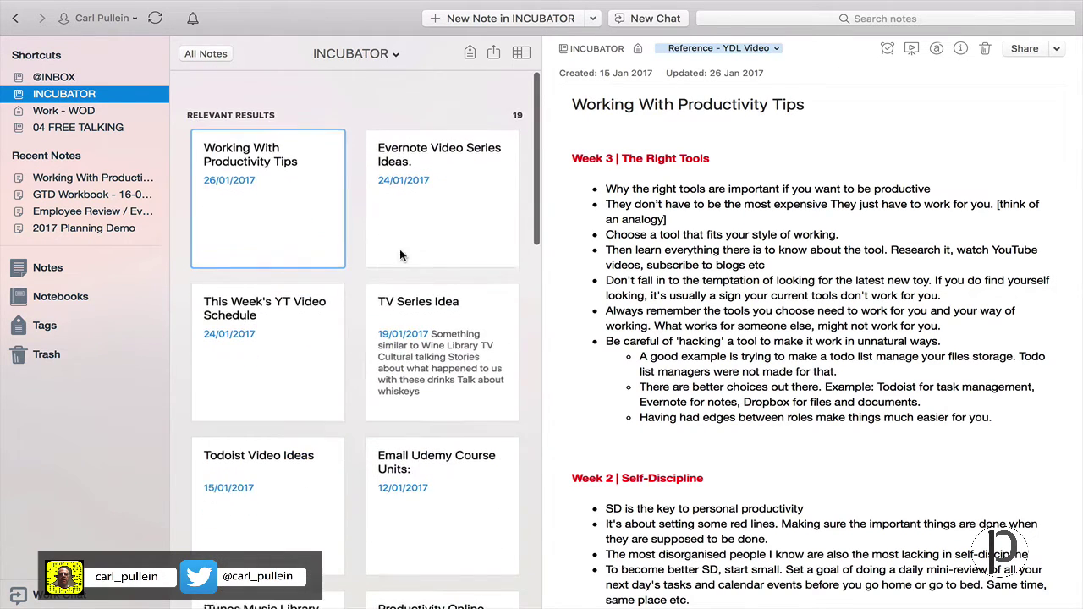
click(443, 207)
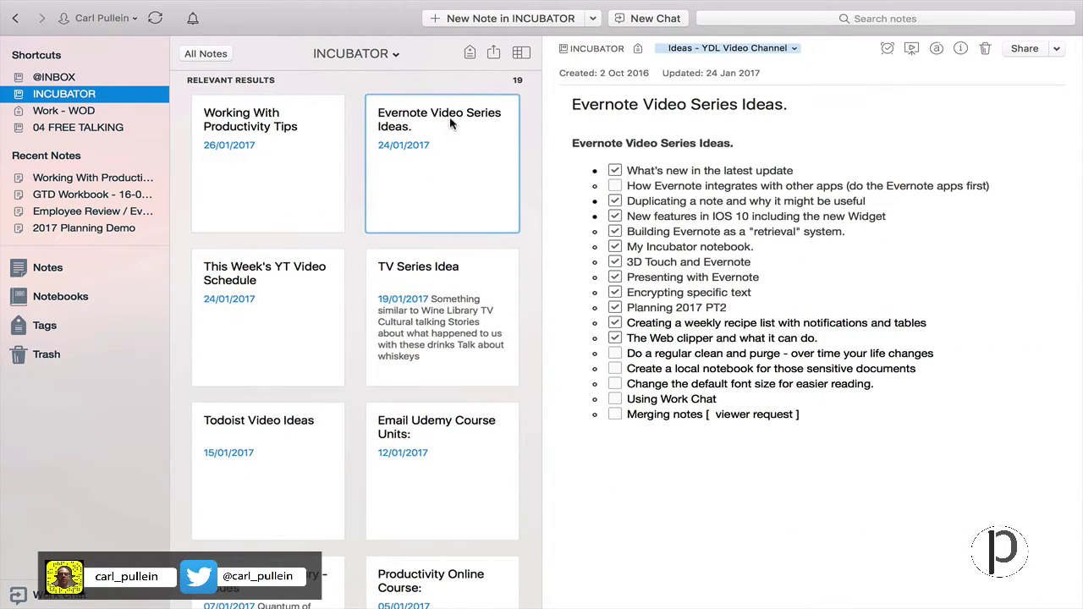
click(307, 303)
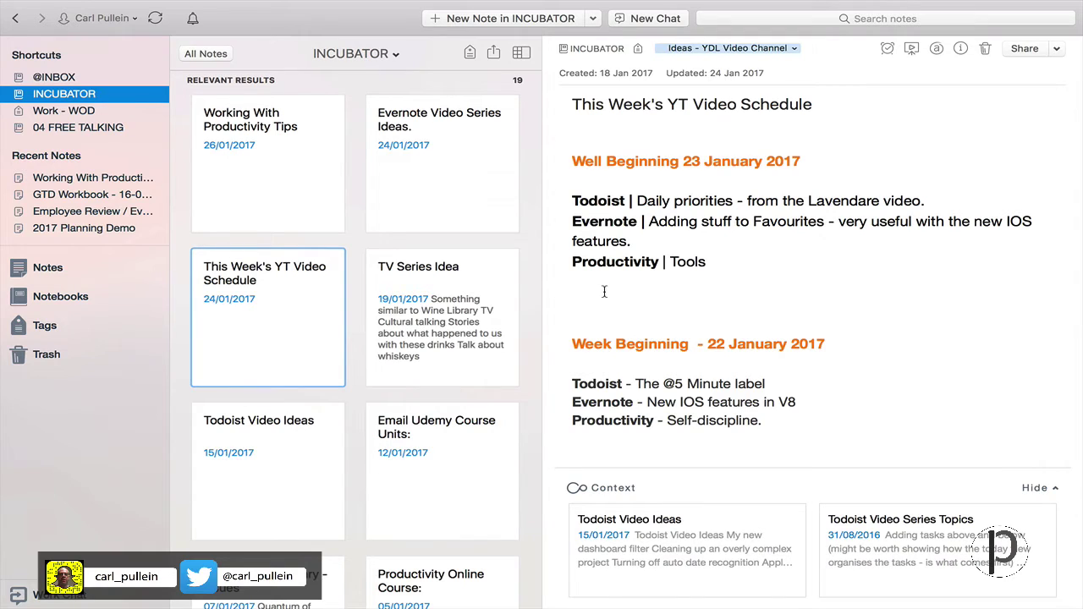
click(444, 360)
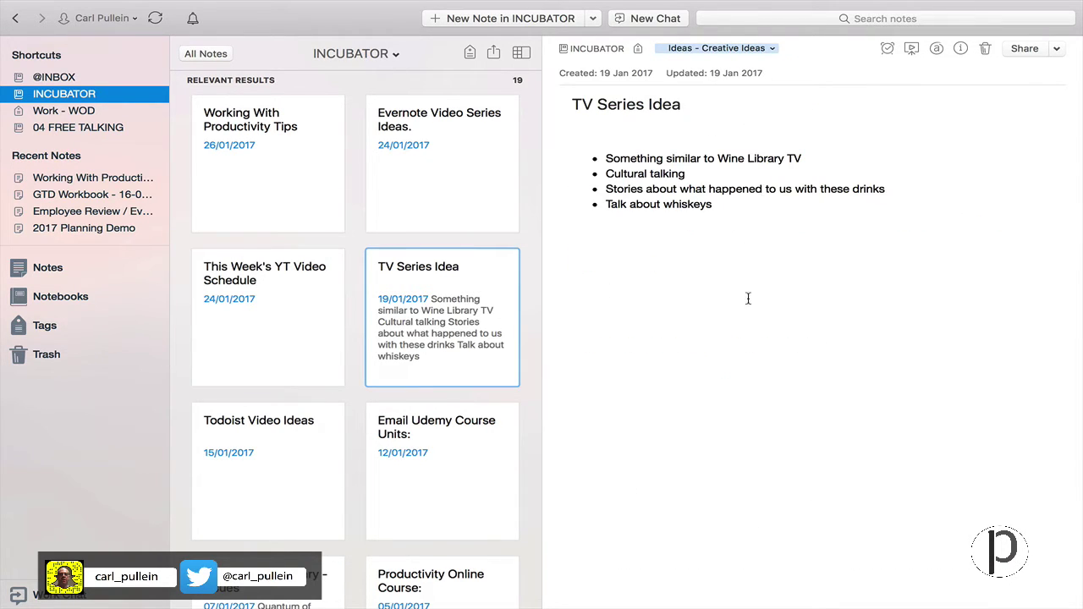
click(286, 462)
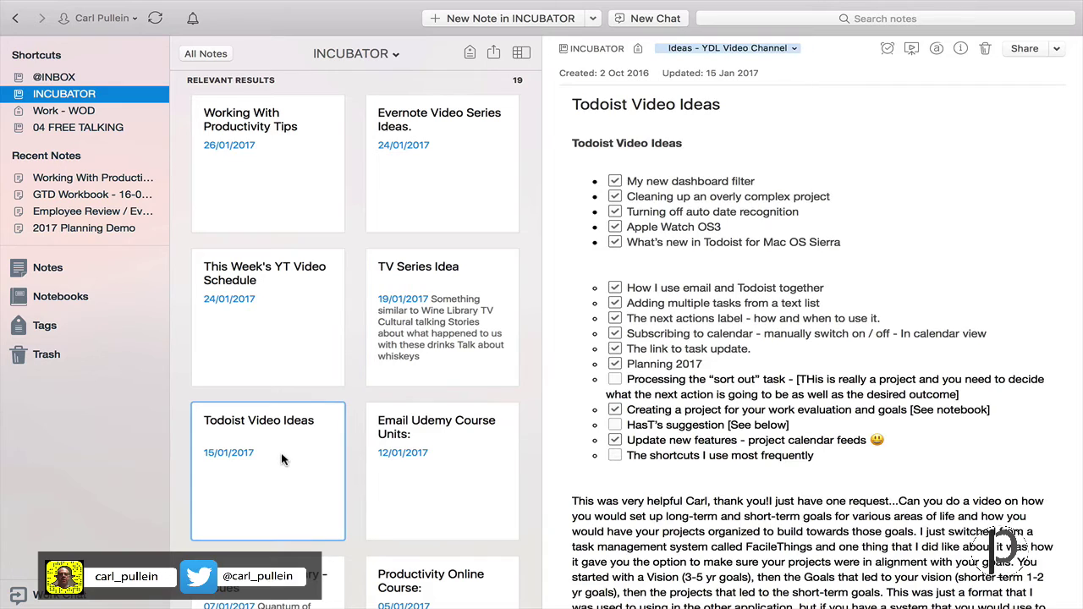
Step: Switch to the Work - WOD notebook showing its Word Of The Day note
scroll(560, 460, down, 10)
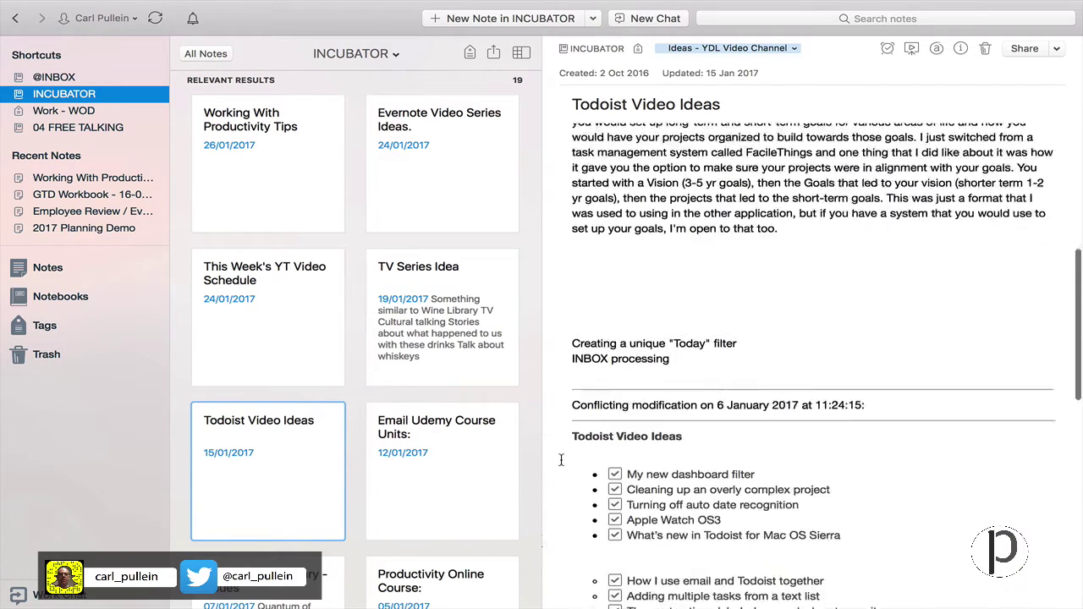
scroll(452, 593, down, 15)
scroll(452, 593, up, 15)
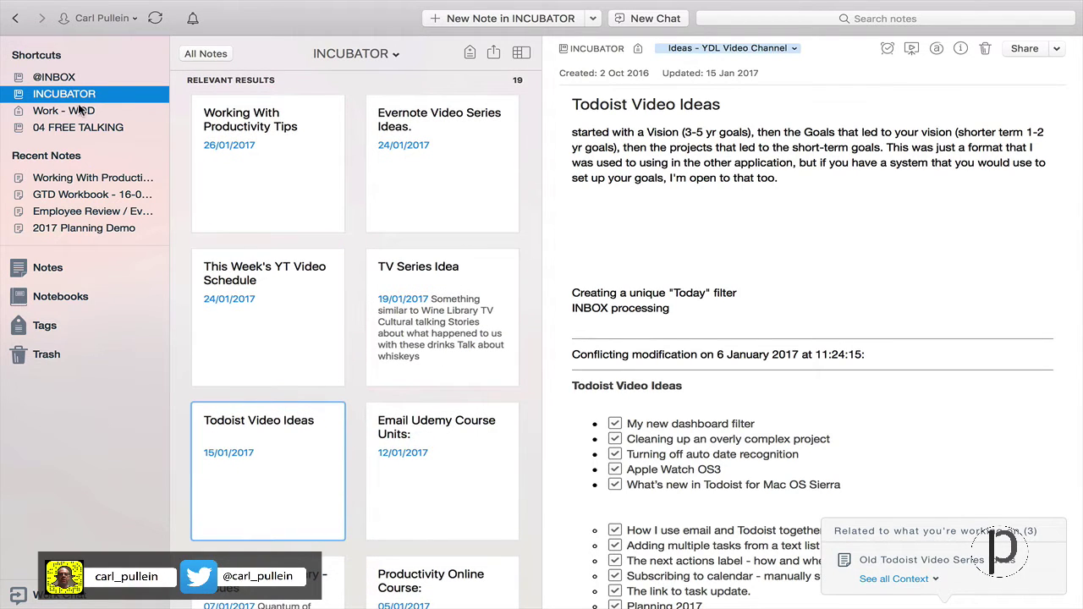
click(81, 113)
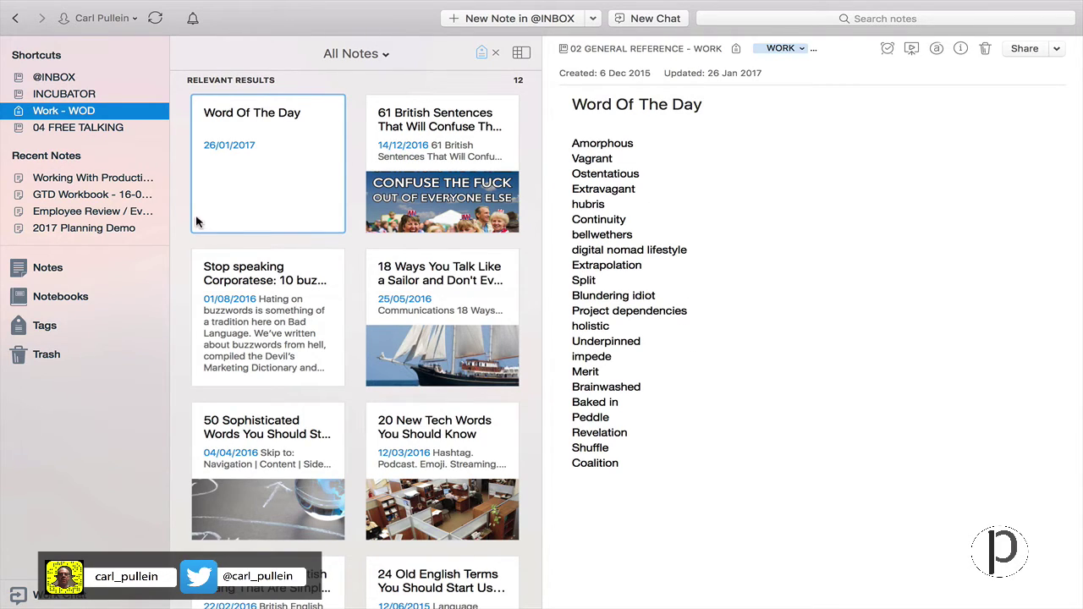
click(69, 131)
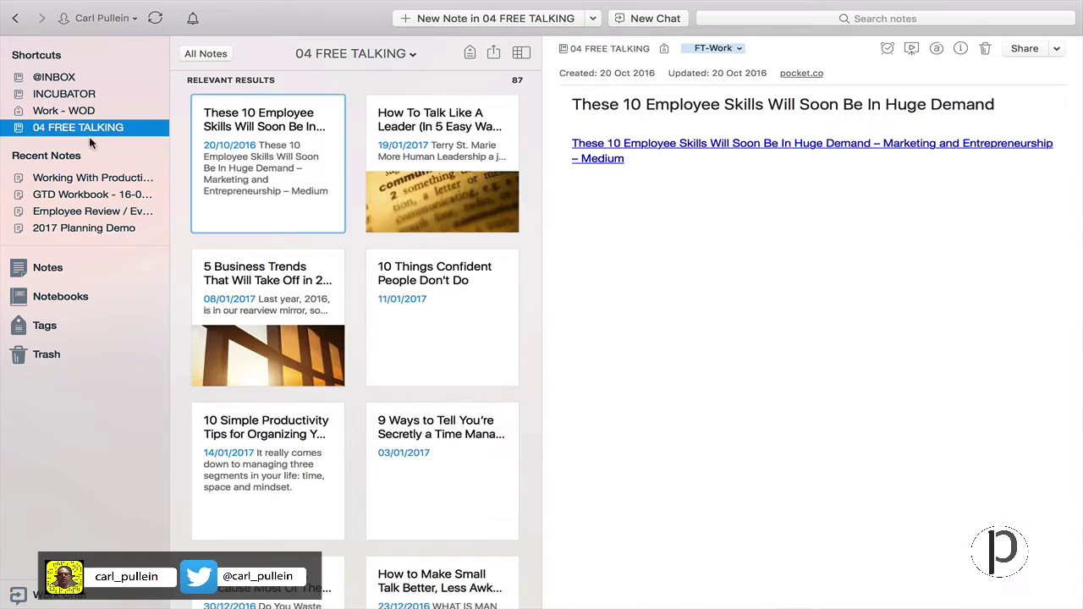
scroll(376, 224, down, 10)
scroll(376, 228, down, 10)
scroll(376, 225, down, 1)
click(42, 76)
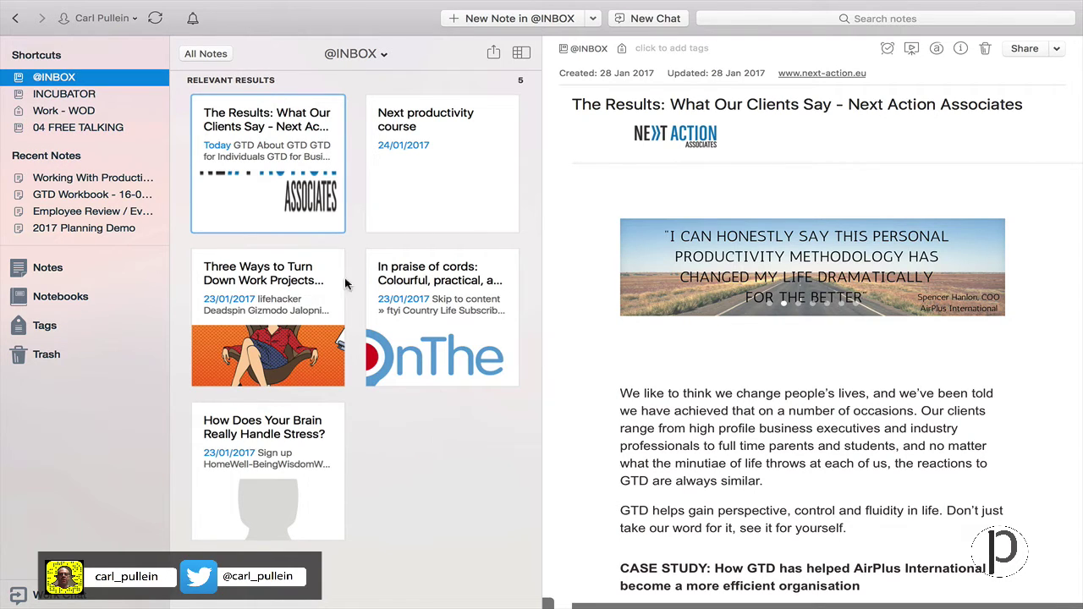
Step: Drag the Next Action Associates clients note into Shortcuts and open it from there
drag(259, 137, 93, 133)
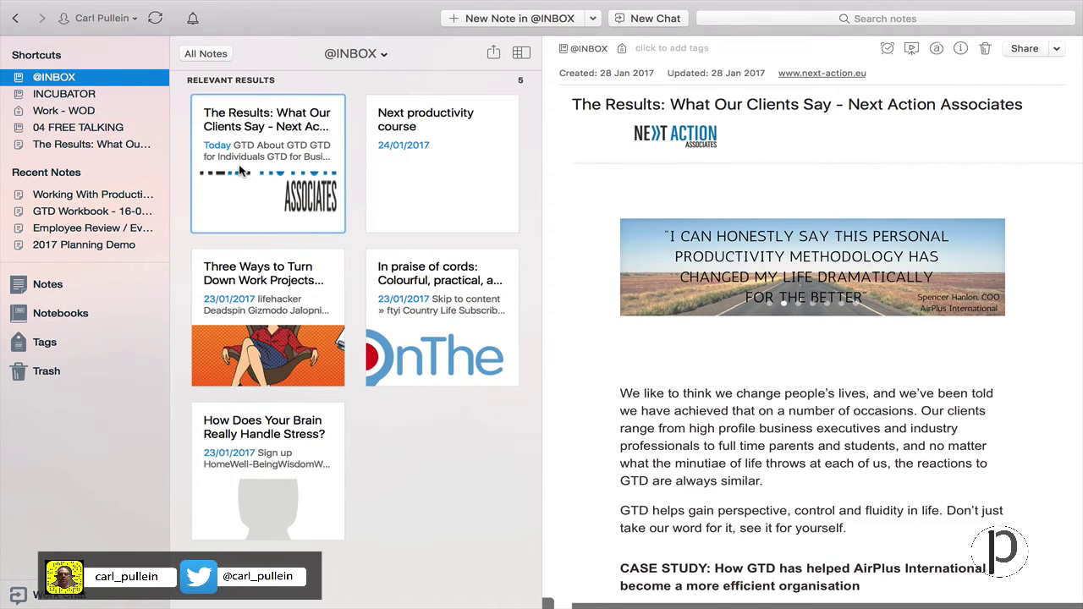
click(468, 200)
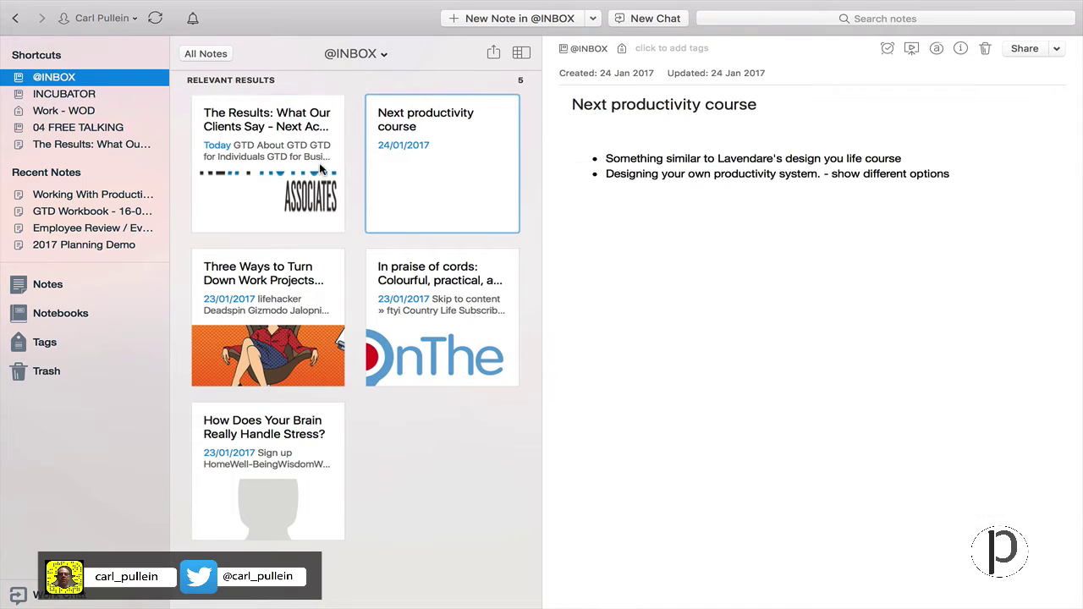
click(110, 145)
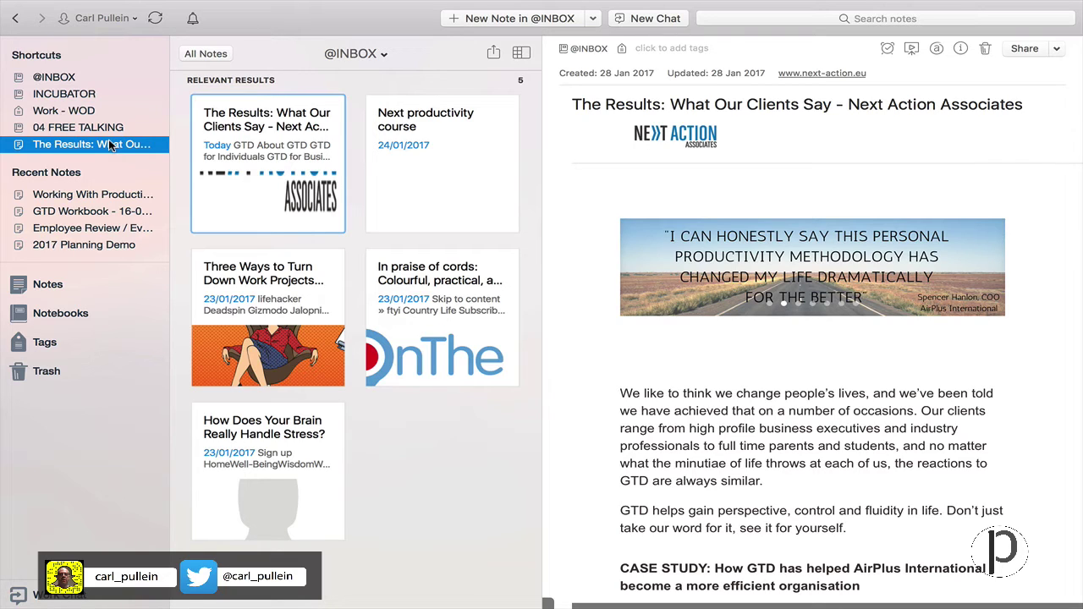
Step: Add the 'Three Ways to Turn Down Work Projects' note to Shortcuts via its context menu
click(57, 76)
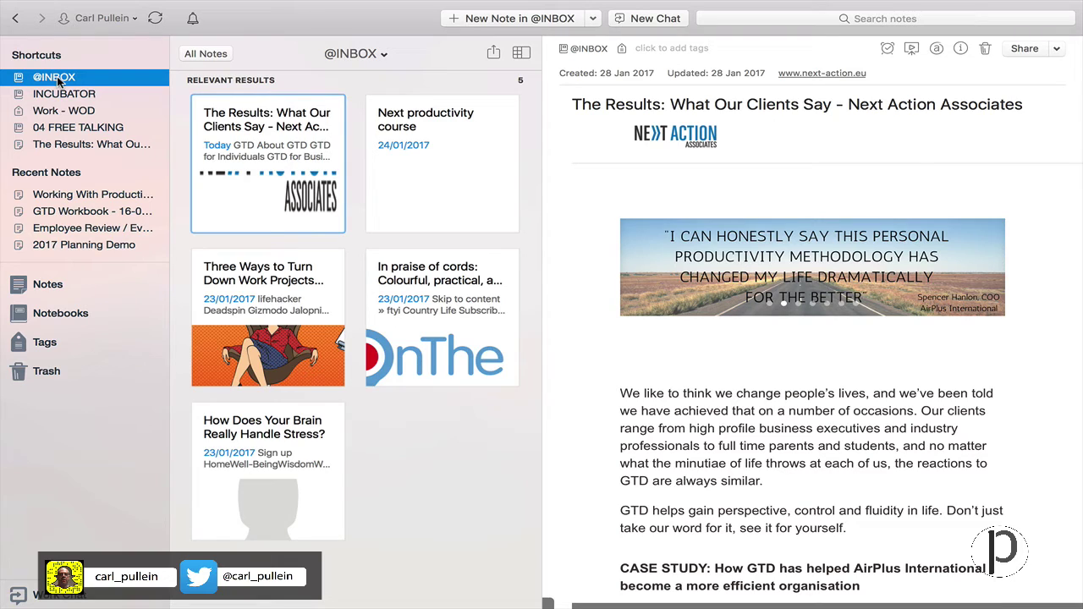
right_click(253, 178)
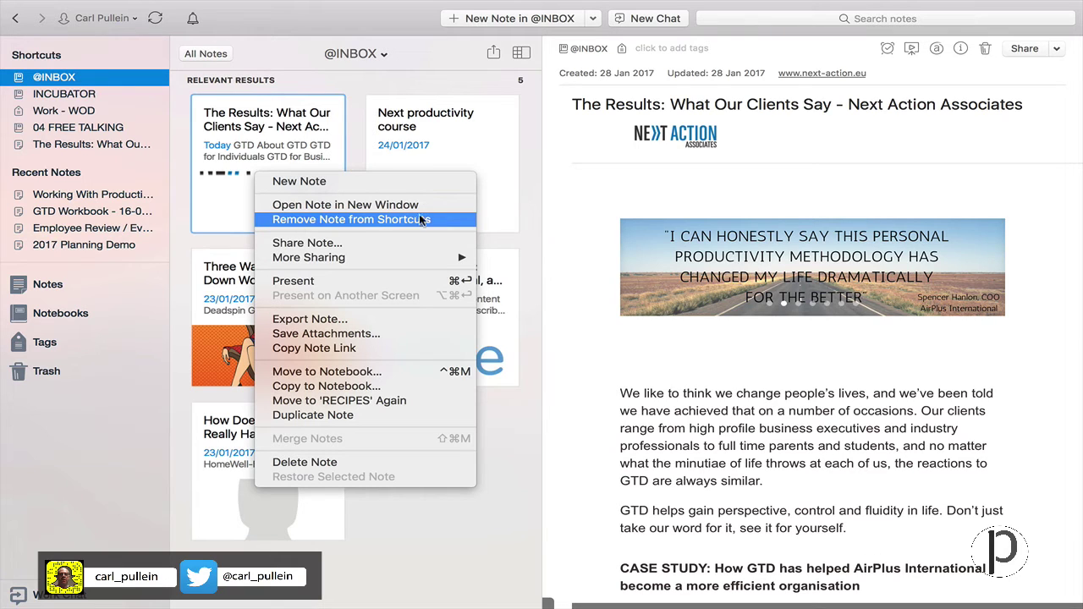
click(523, 479)
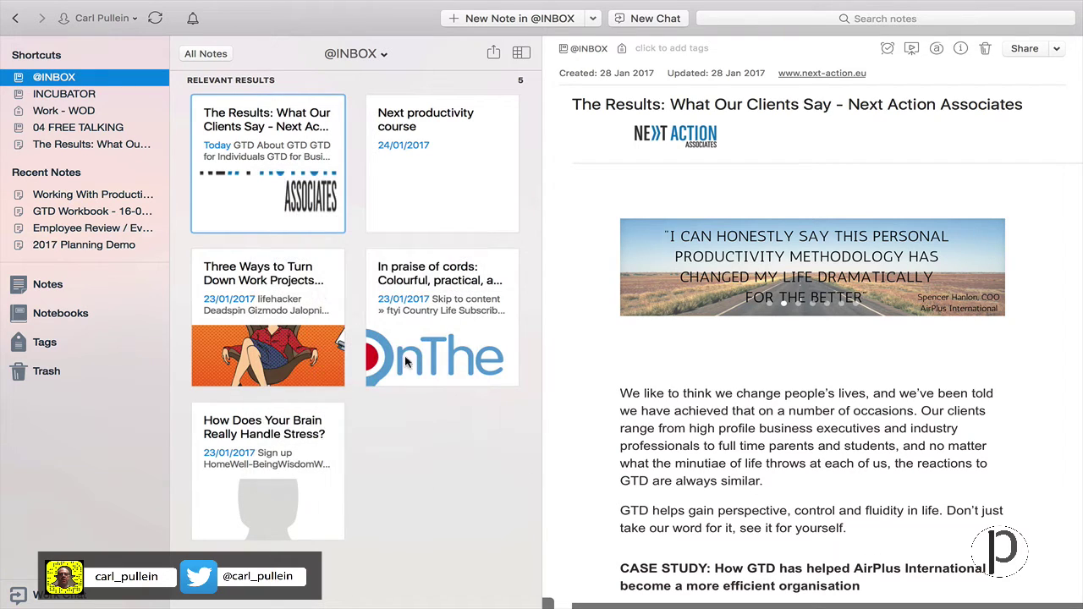
right_click(274, 294)
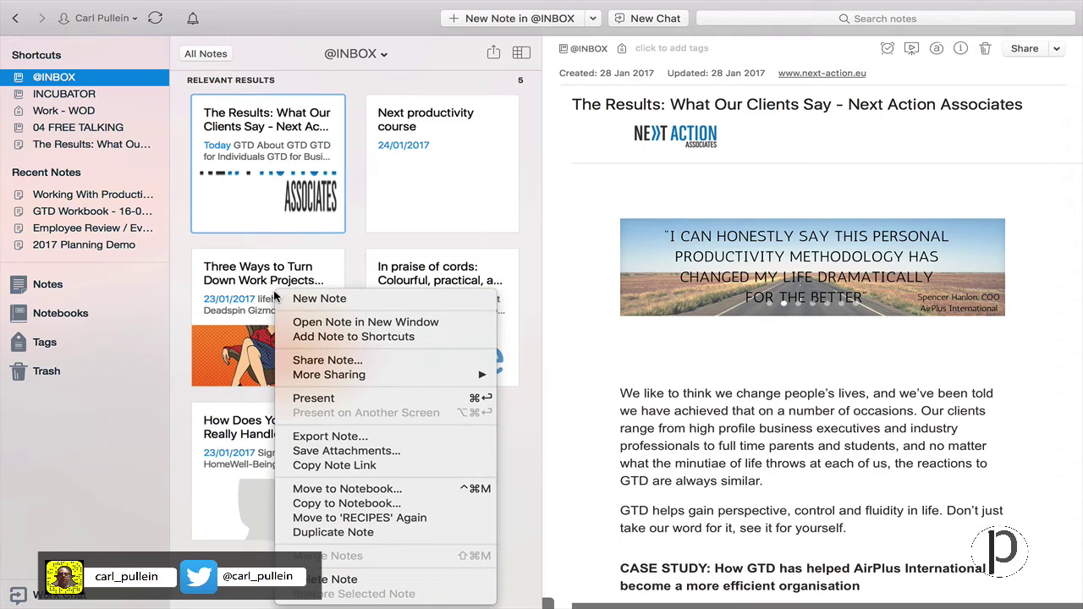
click(332, 337)
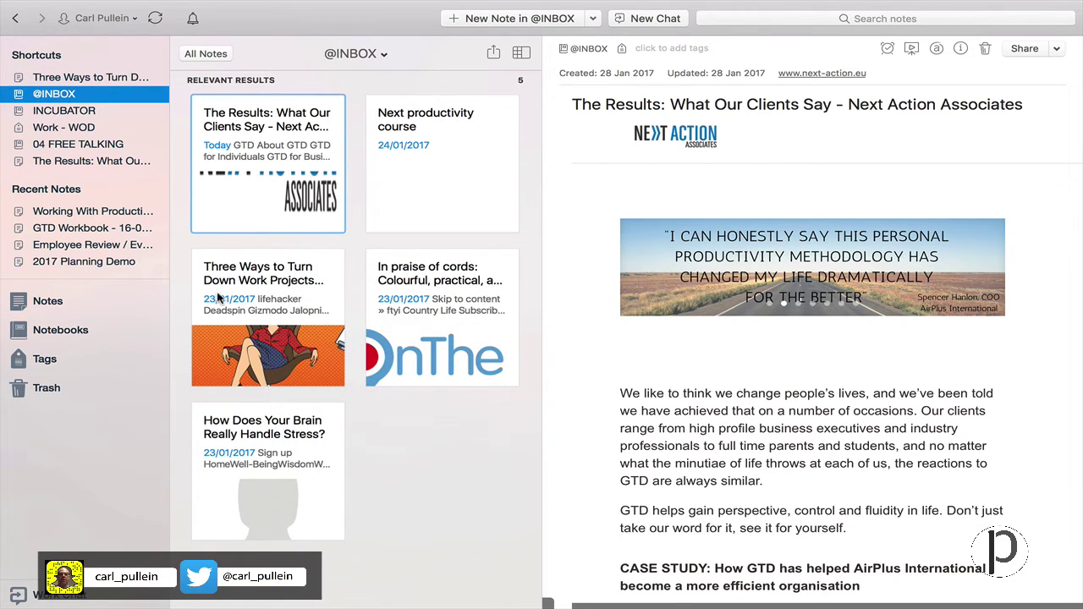
Step: Drag the work projects and Next Action Associates shortcuts out of Shortcuts
drag(51, 78, 410, 201)
drag(84, 144, 392, 219)
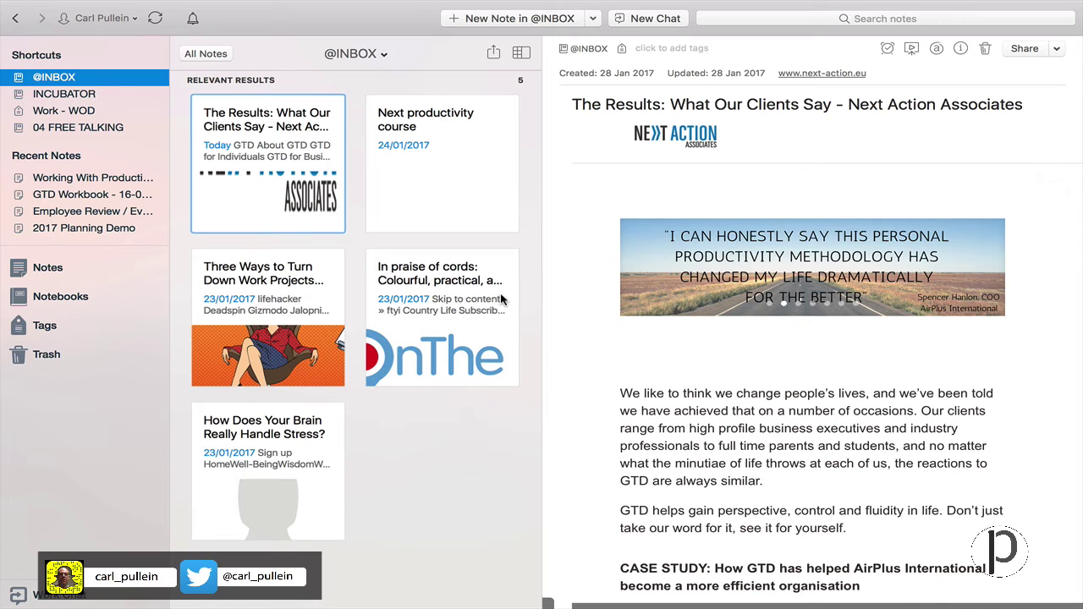
right_click(284, 326)
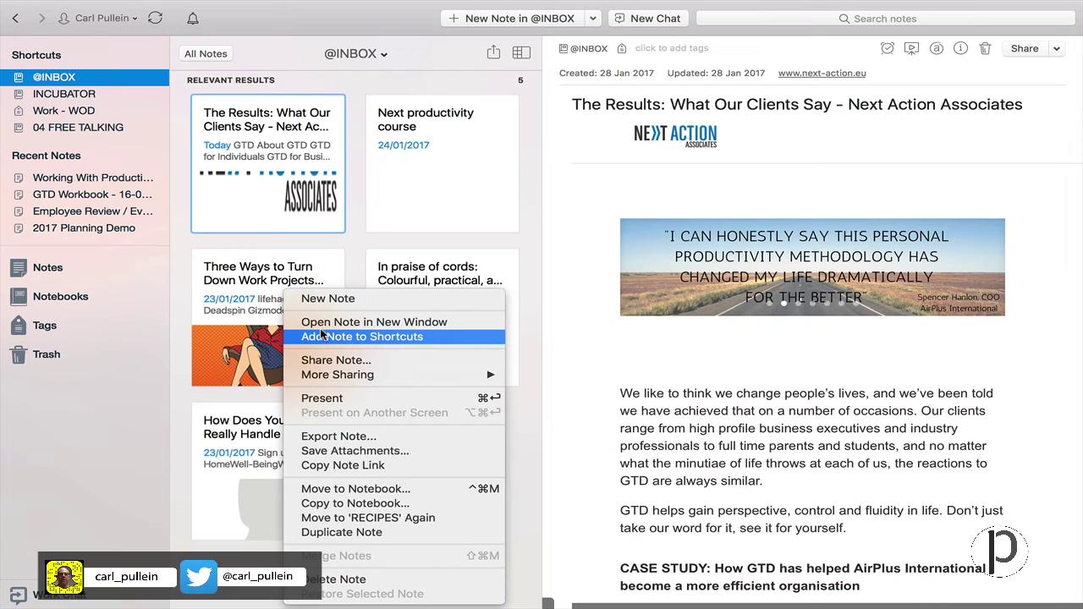
click(373, 235)
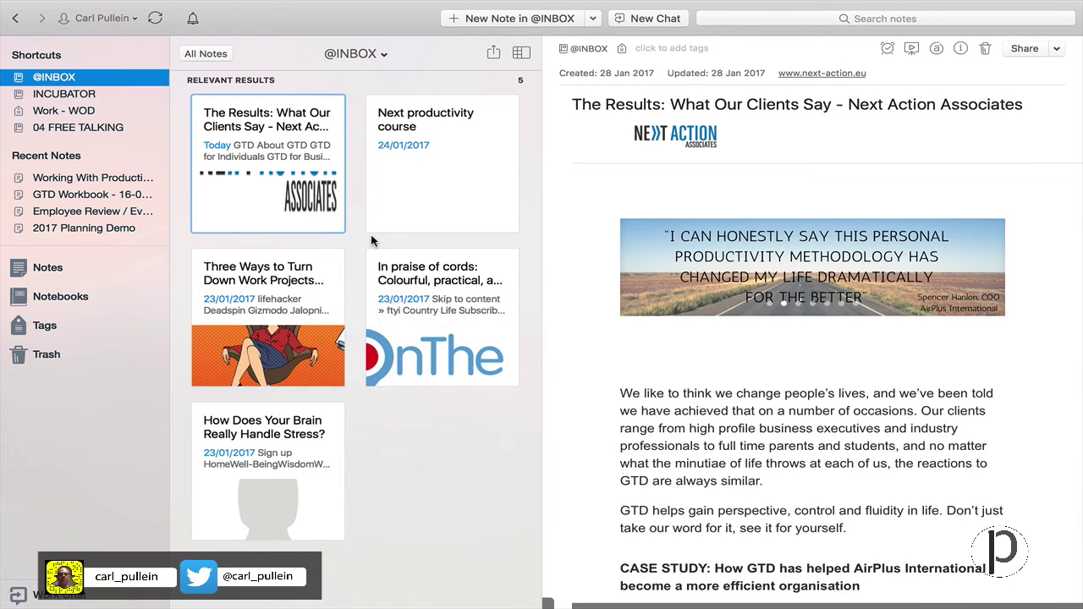